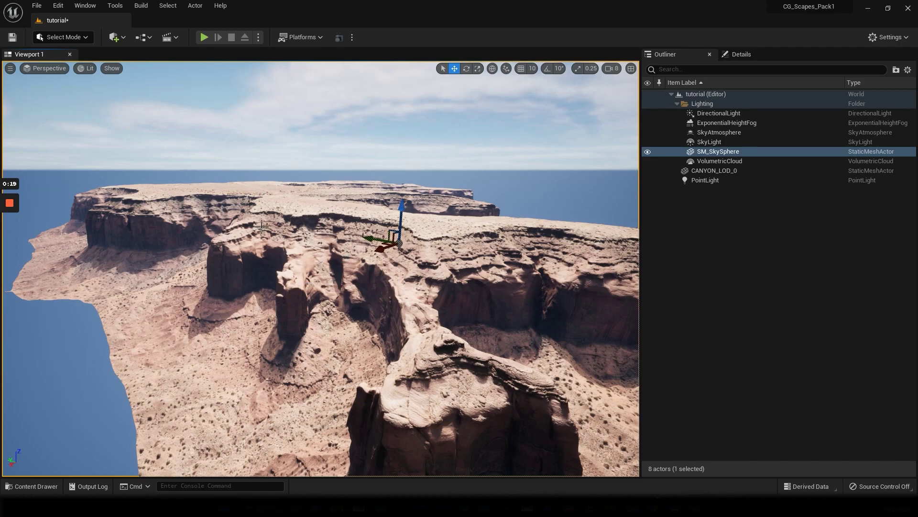
mouse_move(263, 208)
left_mouse_down("alt")
mouse_move(271, 213)
mouse_move(257, 207)
left_mouse_up("alt")
right_click_drag(355, 220, 357, 209)
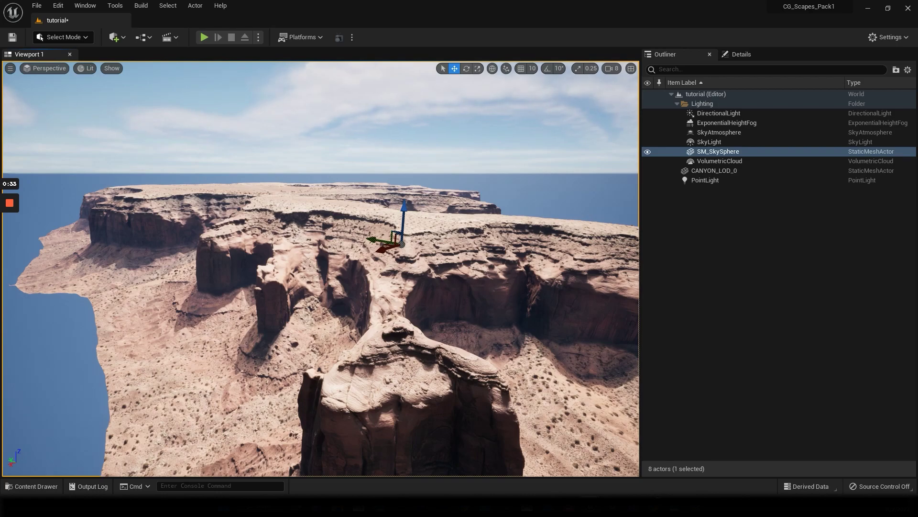
Examine the Nanite, LOD and build settings of the CANYON_LOD_0 static mesh, and minimize its editor window
left_click_drag(0, 143, 306, 125)
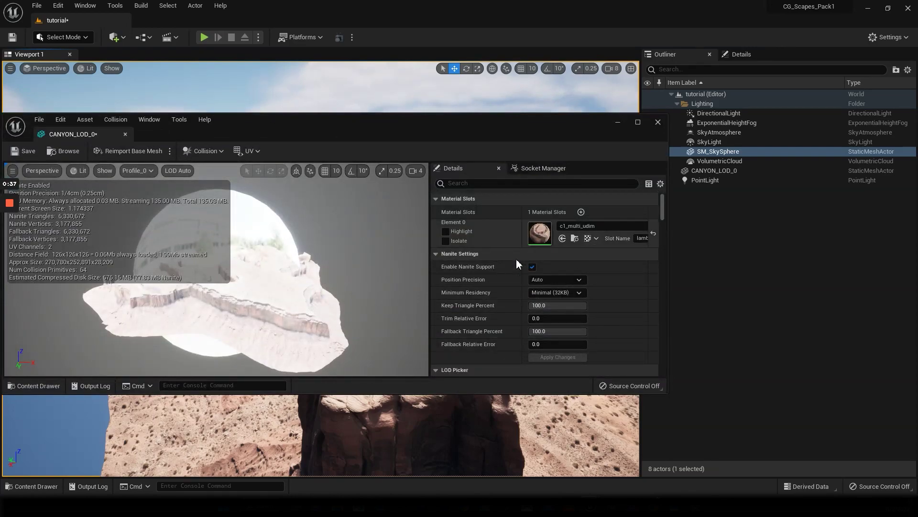
scroll(529, 271, "down", 10)
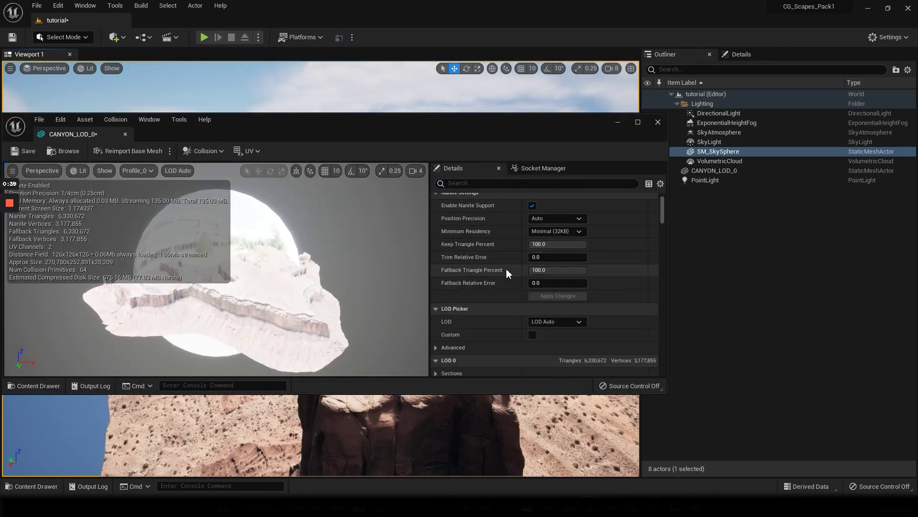
scroll(471, 271, "down", 4)
scroll(469, 261, "up", 7)
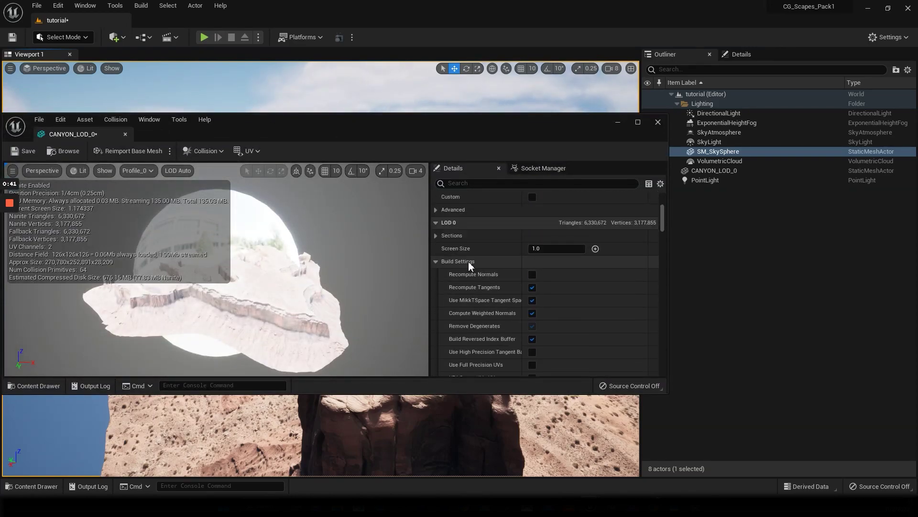
scroll(463, 257, "down", 10)
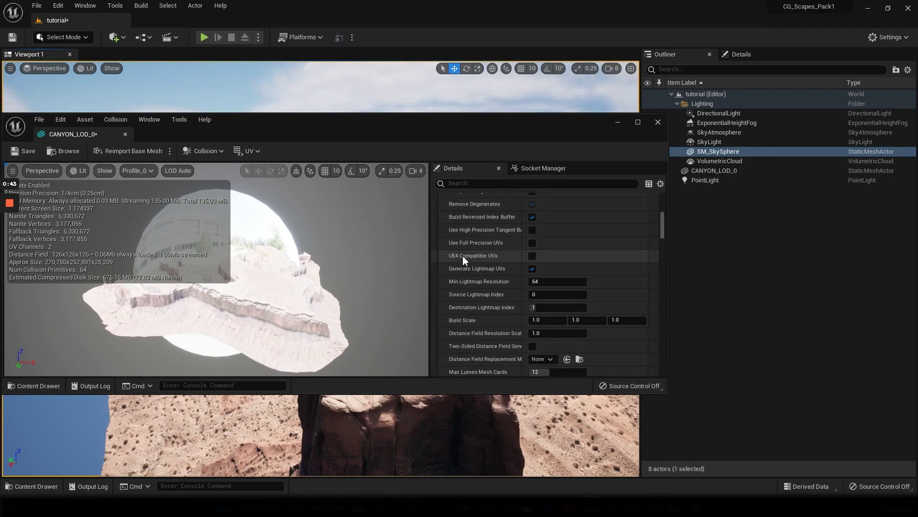
scroll(457, 246, "down", 3)
scroll(456, 243, "up", 10)
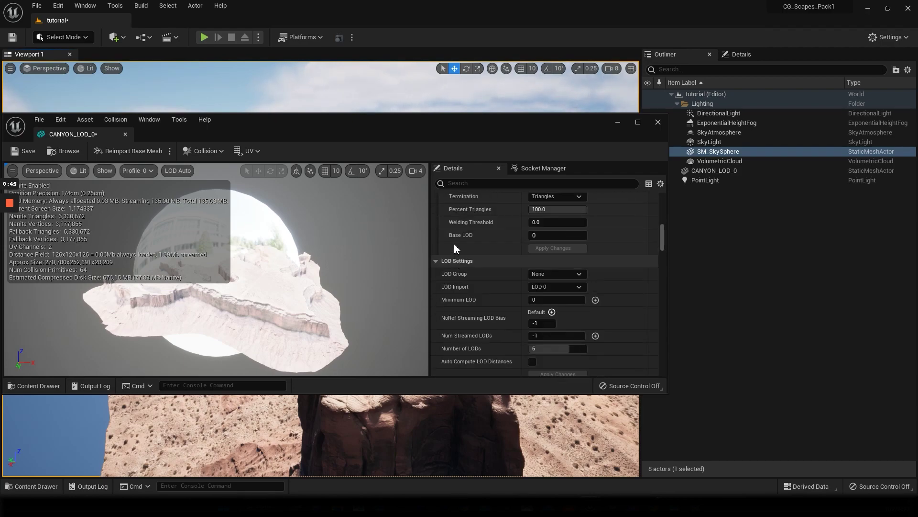
scroll(474, 249, "up", 5)
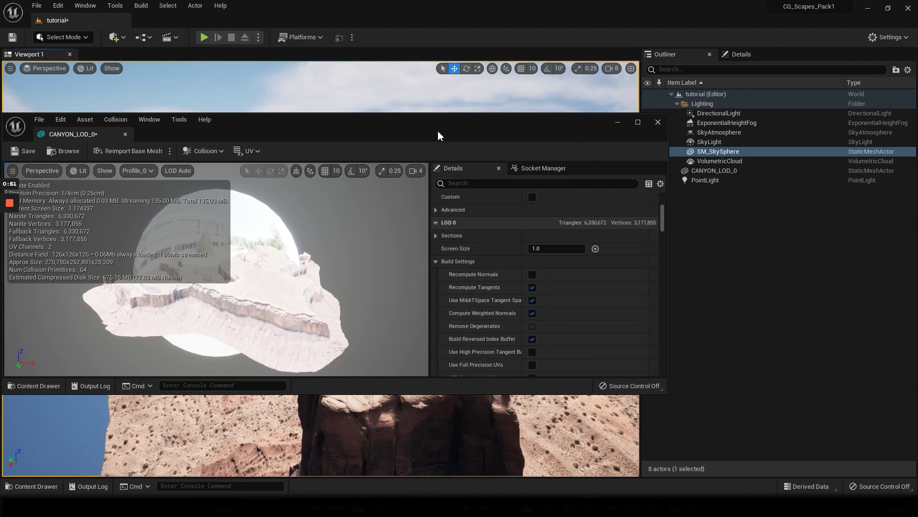
left_click(617, 122)
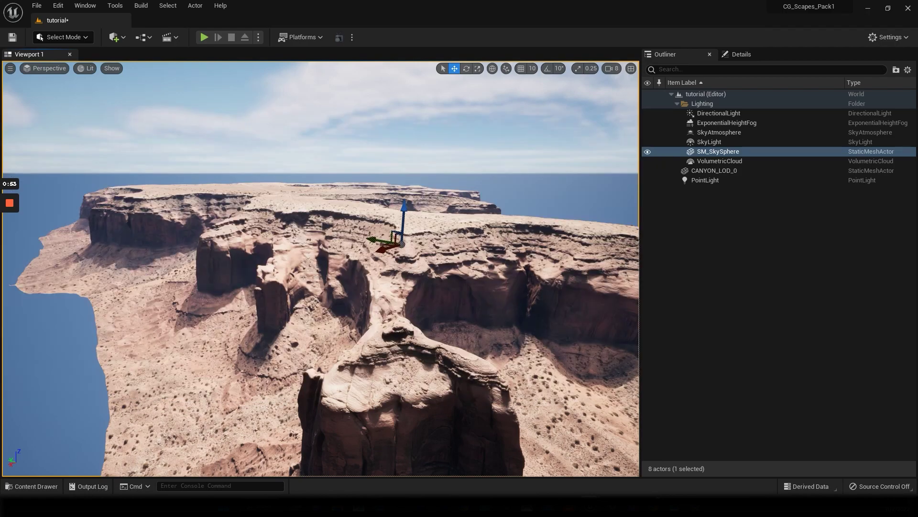
Duplicate the canyon mesh and move the copy beyond the original's far edge
right_click_drag(320, 268, 292, 268)
left_click(294, 258)
mouse_move(344, 164)
right_mouse_down()
mouse_move(344, 177)
mouse_move(344, 164)
right_mouse_up()
left_click_drag(395, 233, 558, 203, "alt")
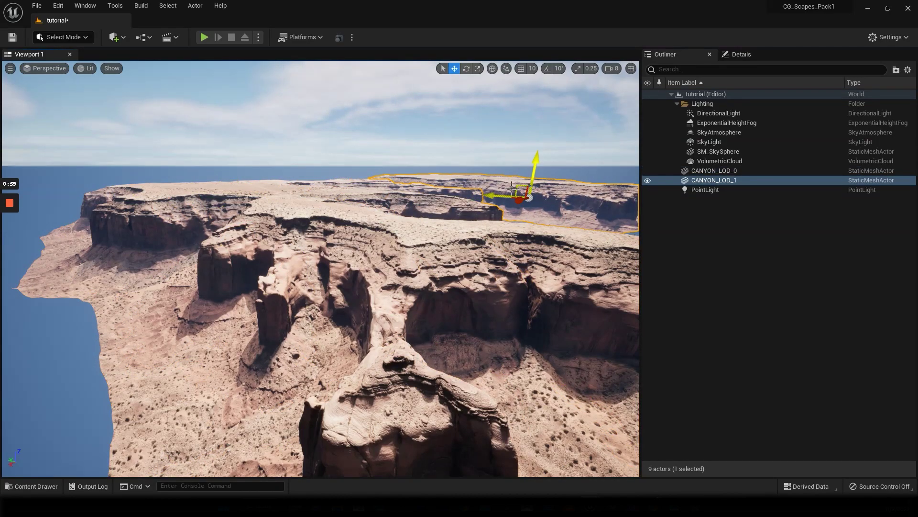
left_click_drag(487, 196, 509, 195)
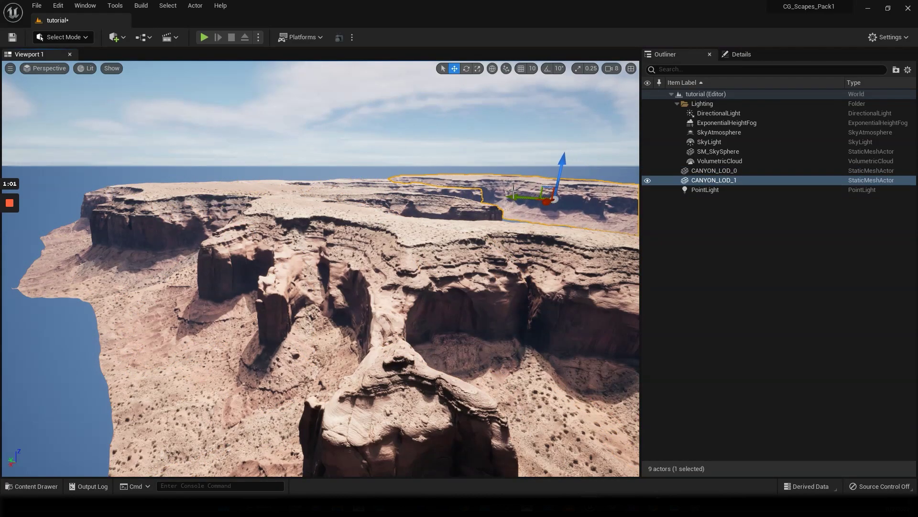
Try rotating the duplicated canyon piece beyond the original, and delete the copy
key("e")
right_click_drag(557, 211, 585, 210)
left_click_drag(500, 201, 532, 201)
right_click_drag(532, 201, 525, 197)
key("d")
key("a")
mouse_move(383, 211)
right_mouse_down()
mouse_move(380, 220)
mouse_move(380, 211)
right_mouse_up()
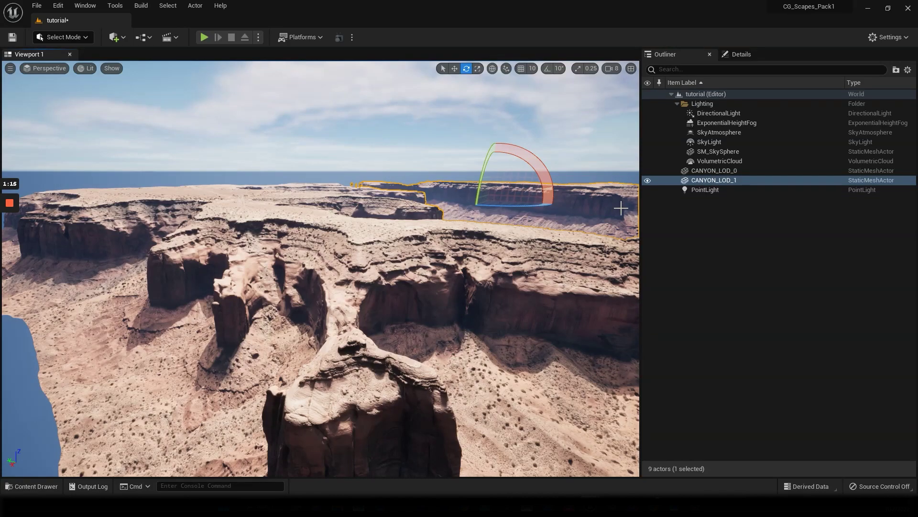
key("Delete")
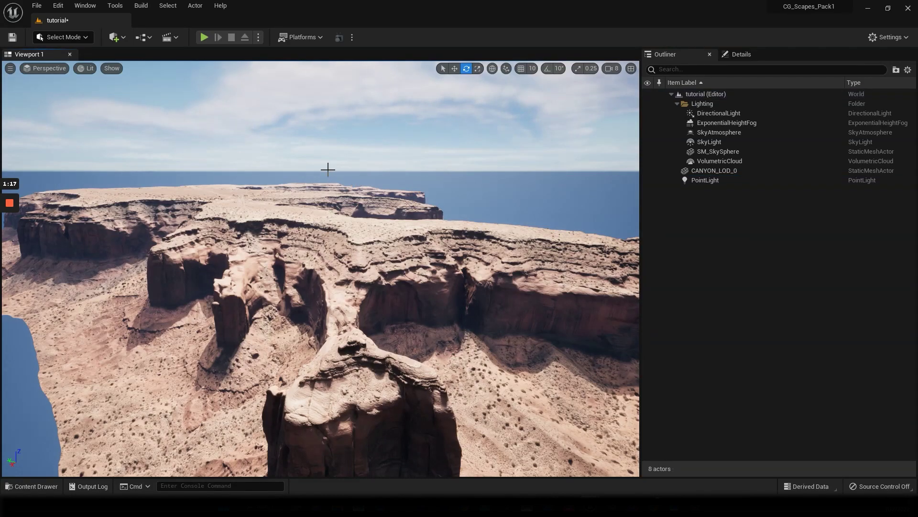
Select the original canyon mesh and render the viewport in Path Tracing mode to check its detail
left_click(356, 248)
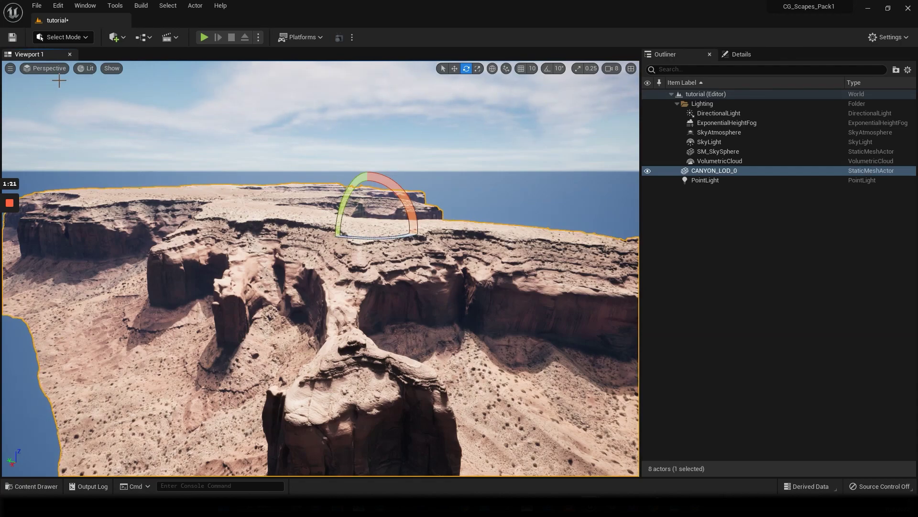
left_click(85, 71)
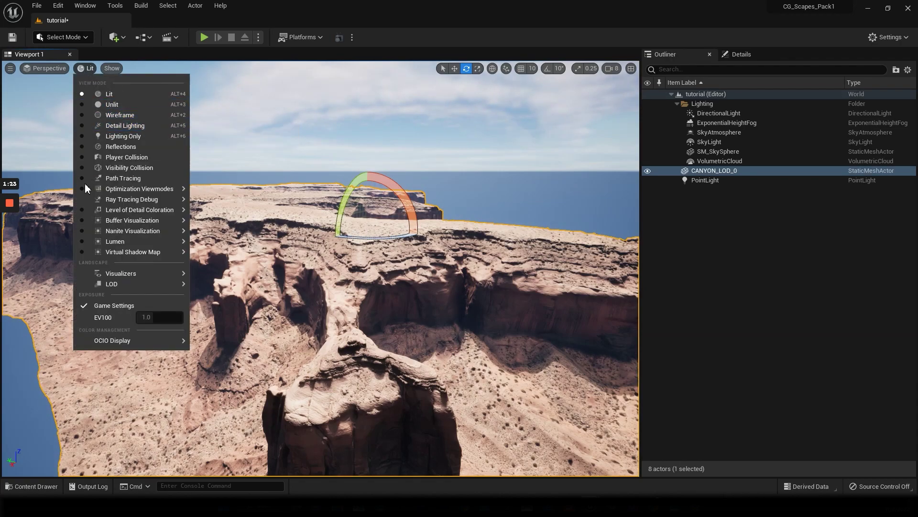
left_click(112, 182)
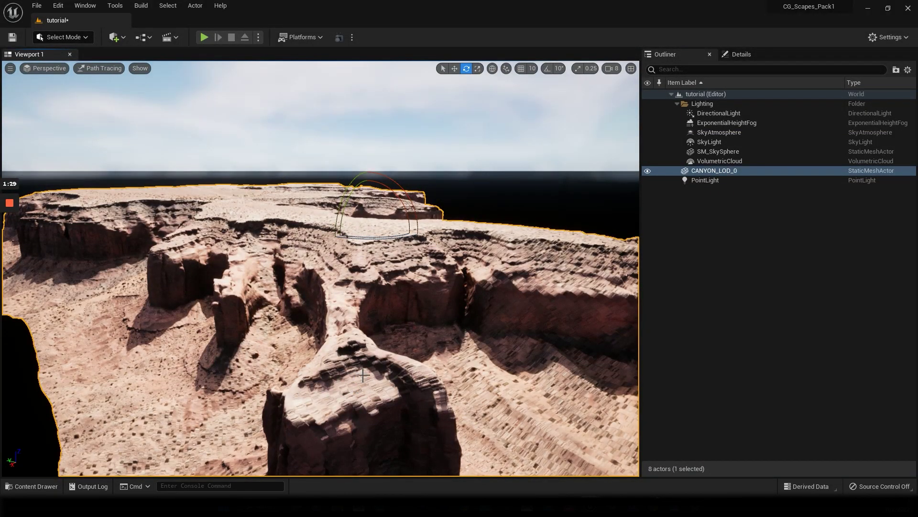
right_click_drag(320, 317, 320, 317)
right_click_drag(238, 200, 238, 200)
Return the viewport to Lit mode and inspect the canyon for comparison
left_click(100, 68)
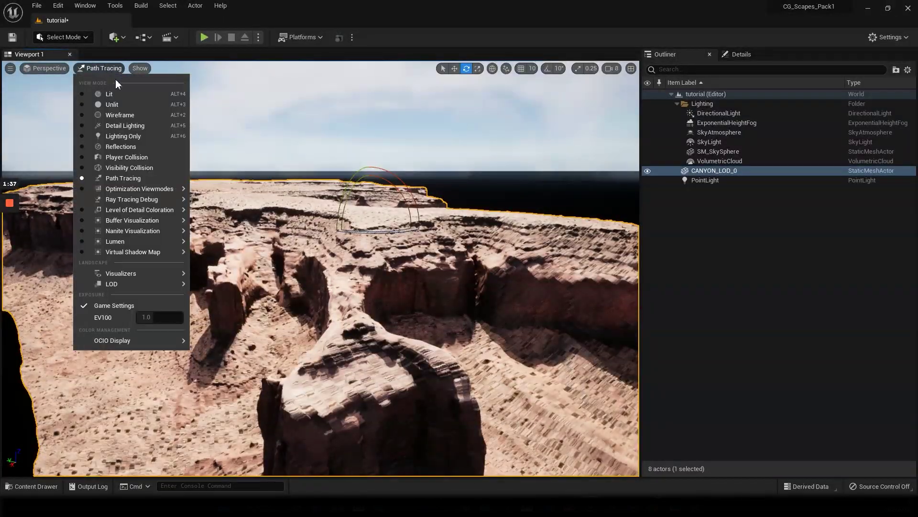
left_click(108, 95)
right_click_drag(108, 94, 107, 95)
right_click_drag(265, 198, 265, 198)
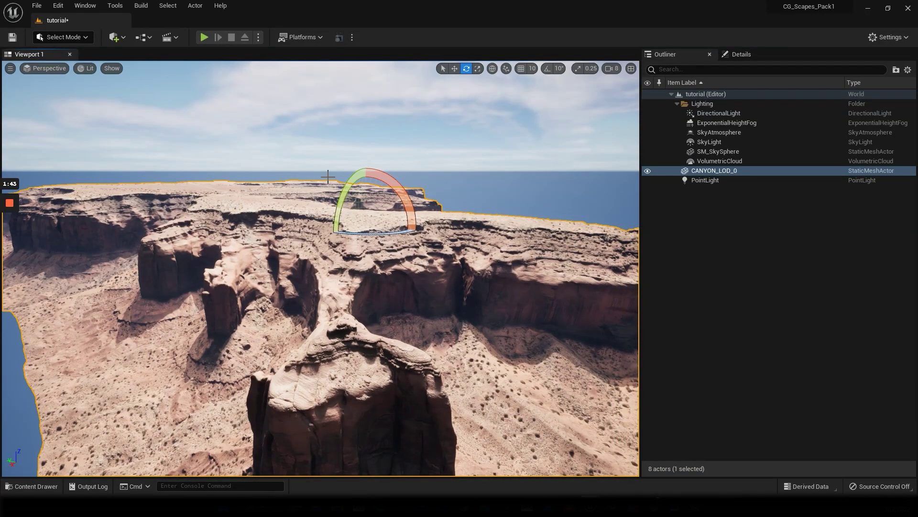
right_click_drag(329, 177, 328, 177)
scroll(225, 185, "up", 1)
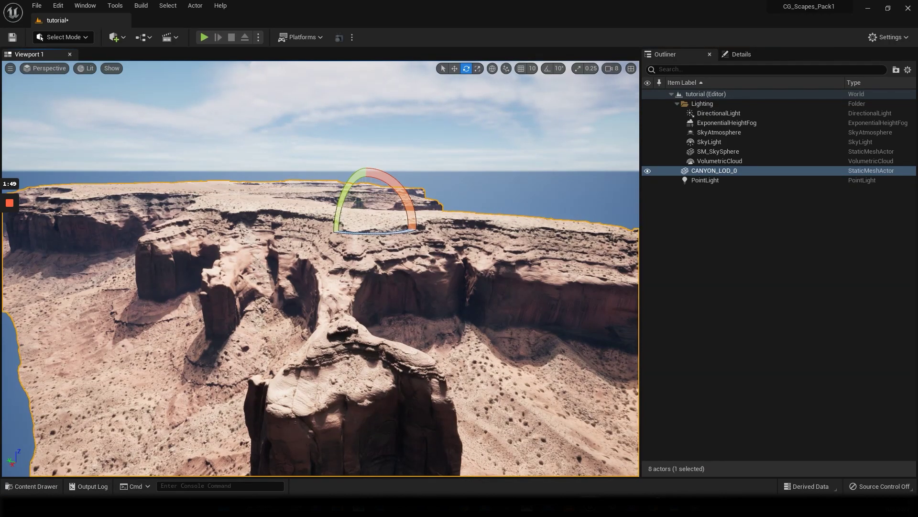
left_click_drag(236, 130, 235, 130, "alt")
Open the CANYON_LOD_0 mesh from the models/c1 folder, enlarge its editor window and orbit the preview
key("ctrl+space")
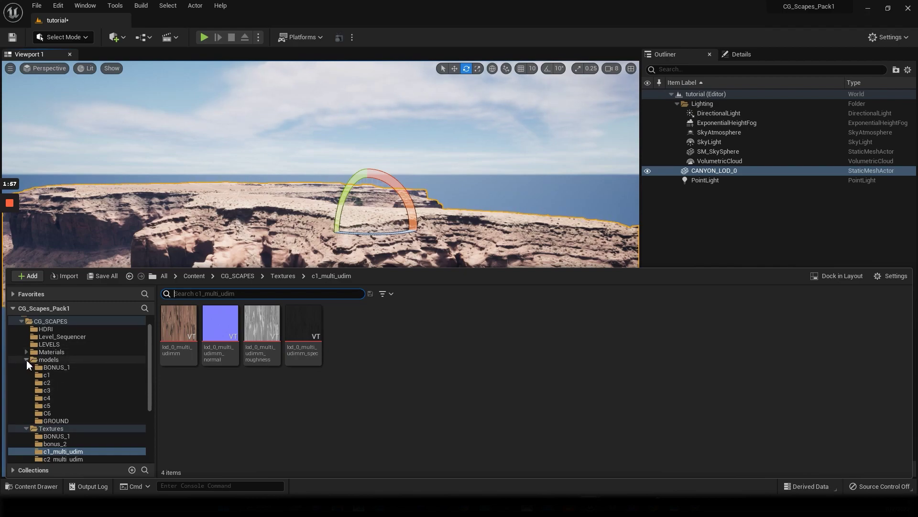
left_click(52, 375)
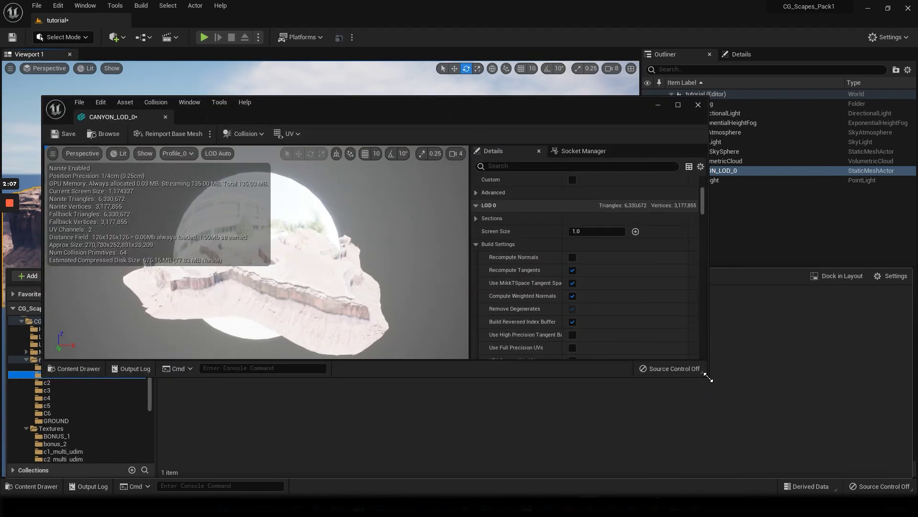
left_click_drag(709, 378, 770, 462)
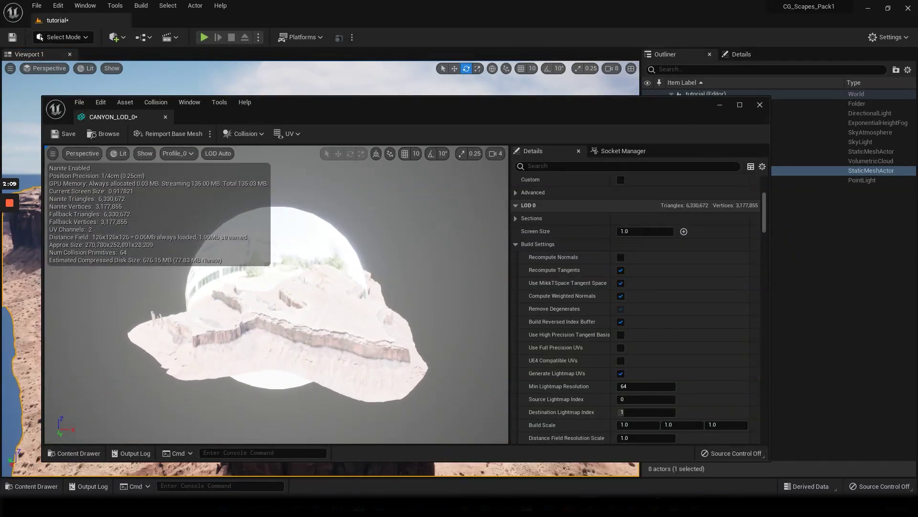
left_click_drag(376, 314, 204, 325)
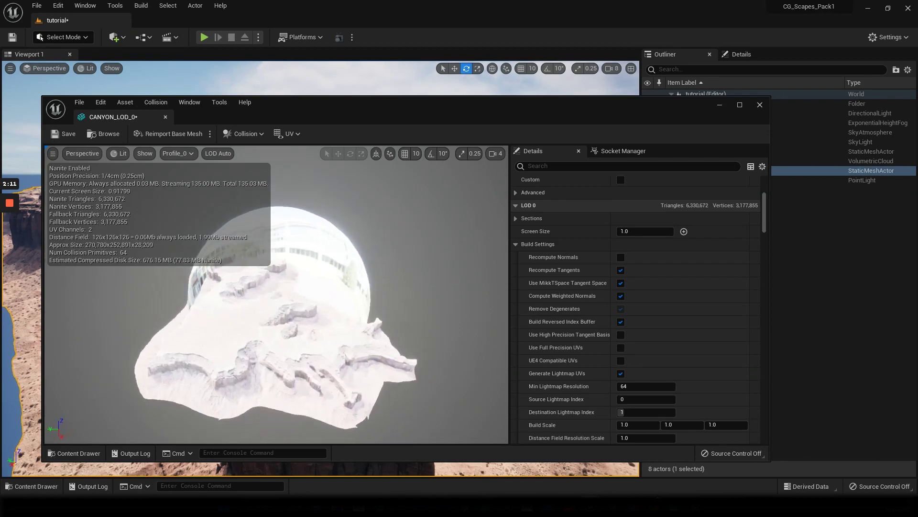
left_click_drag(294, 342, 301, 356)
Disable Nanite support in the CANYON_LOD_0 mesh's Nanite settings and apply the change
scroll(555, 320, "up", 3)
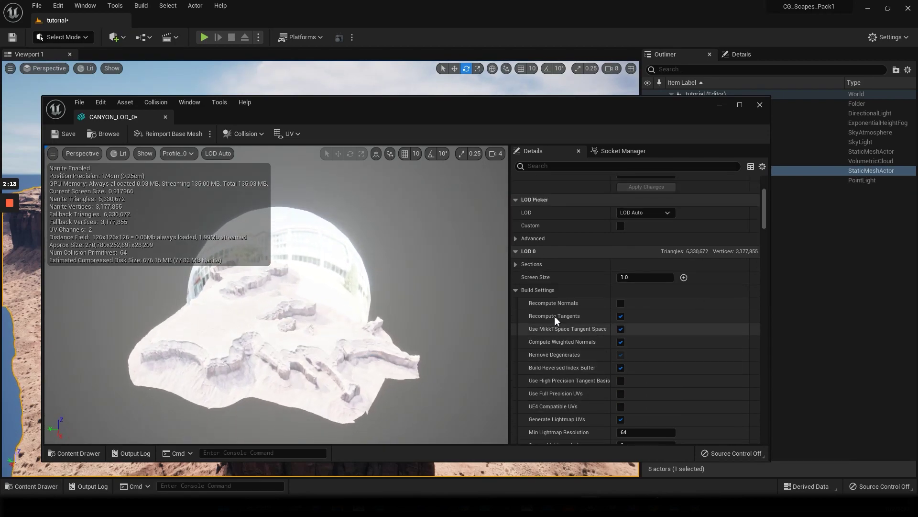
scroll(573, 320, "up", 10)
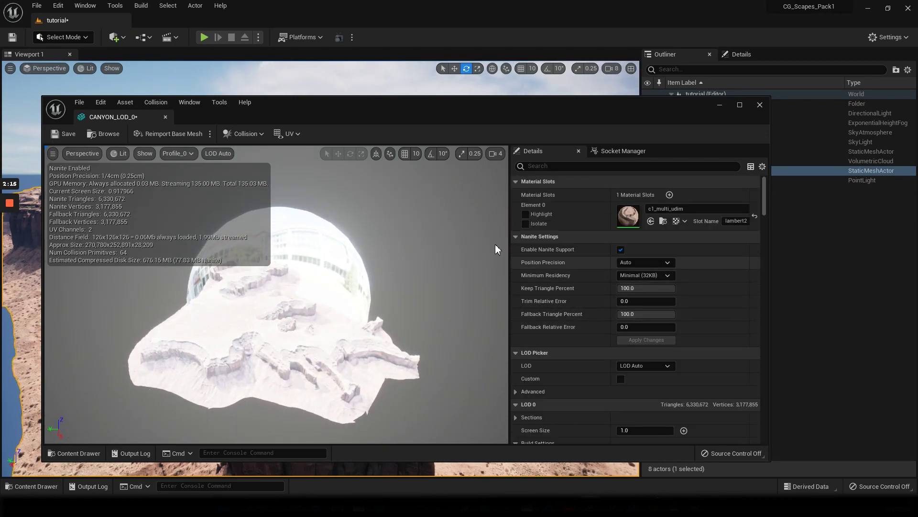
left_click(620, 250)
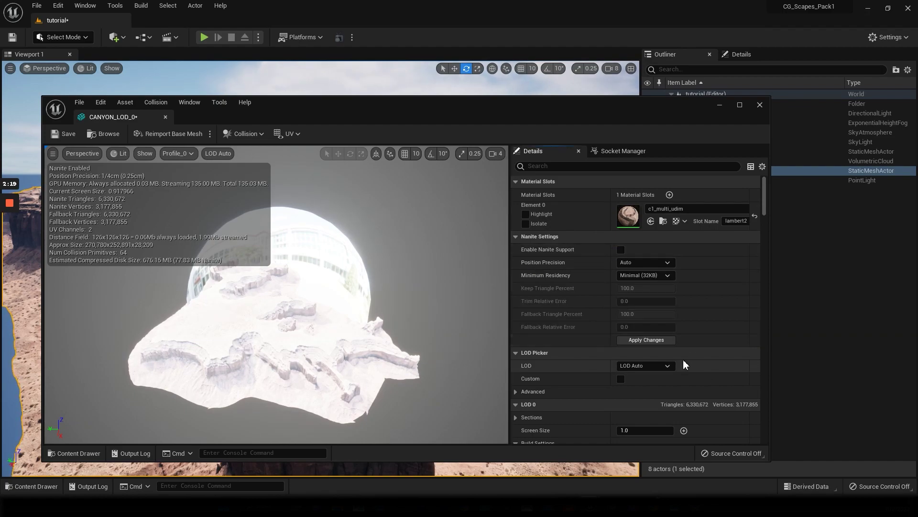
left_click(647, 340)
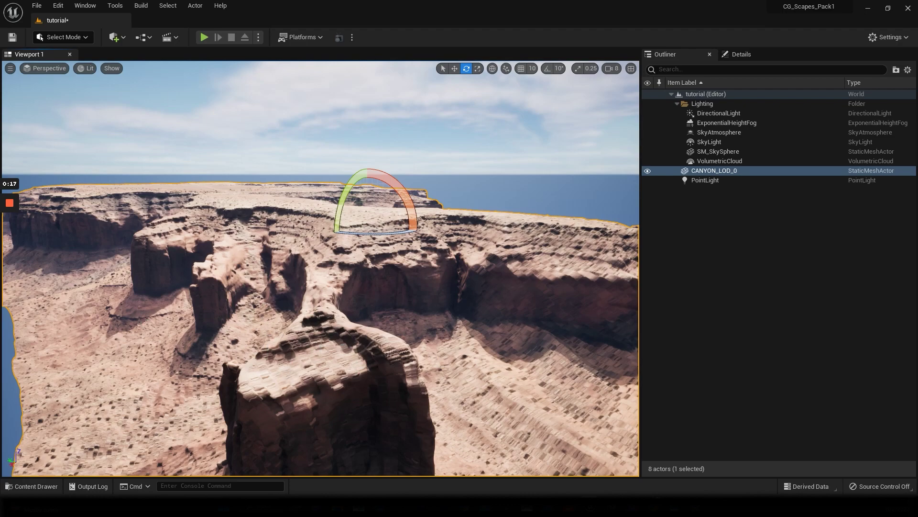
Inspect the non-Nanite canyon in the level and render the viewport in Path Tracing mode
mouse_move(320, 268)
left_mouse_down("alt")
mouse_move(321, 288)
mouse_move(316, 273)
left_mouse_up("alt")
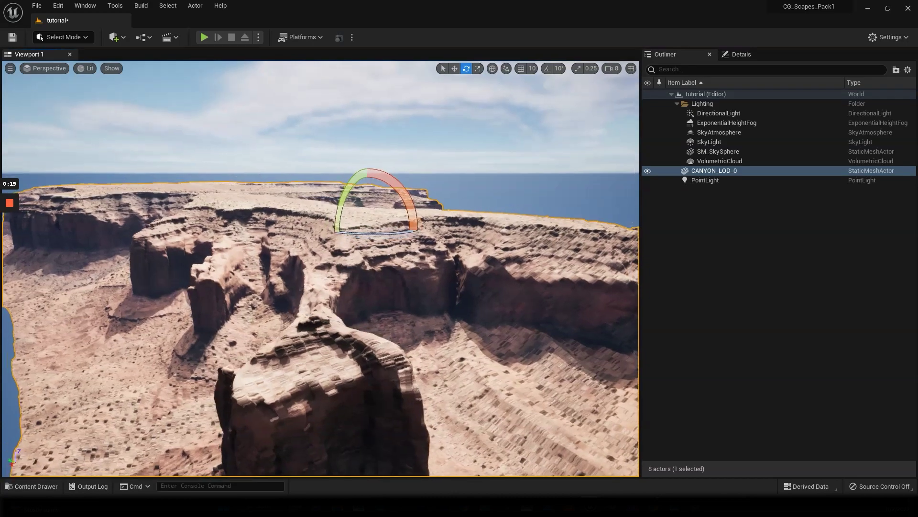
left_click_drag(234, 273, 249, 271, "alt")
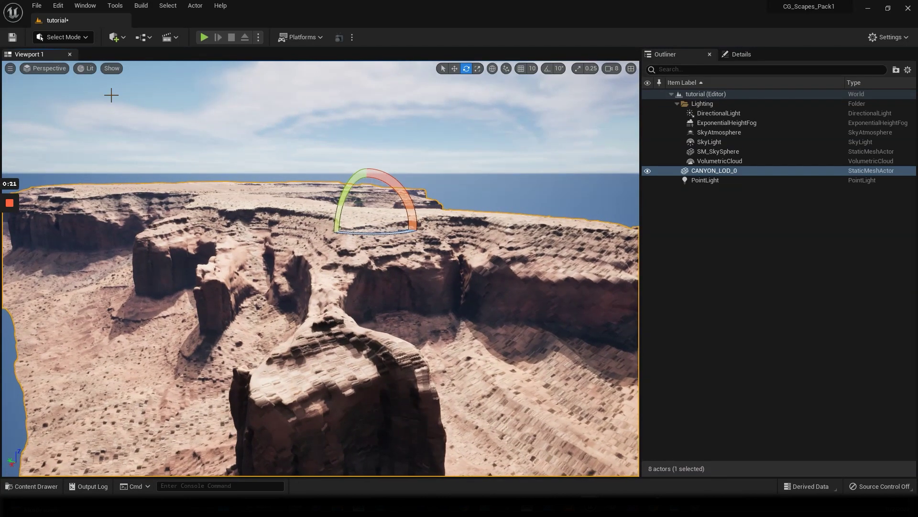
left_click(88, 68)
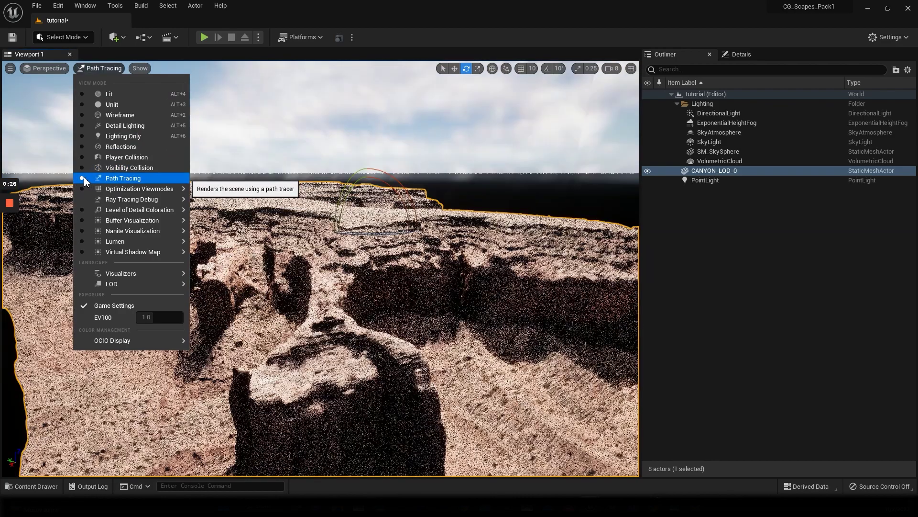
left_click(86, 180)
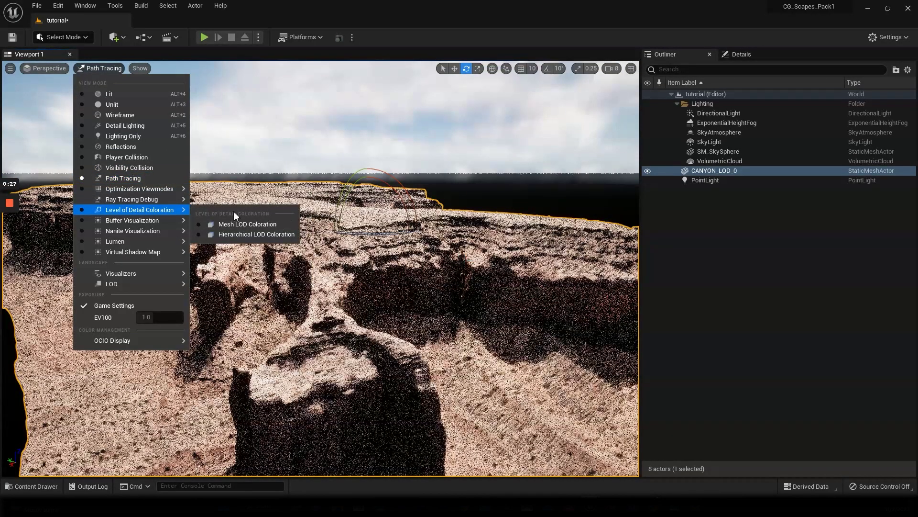
right_click_drag(317, 262, 302, 293)
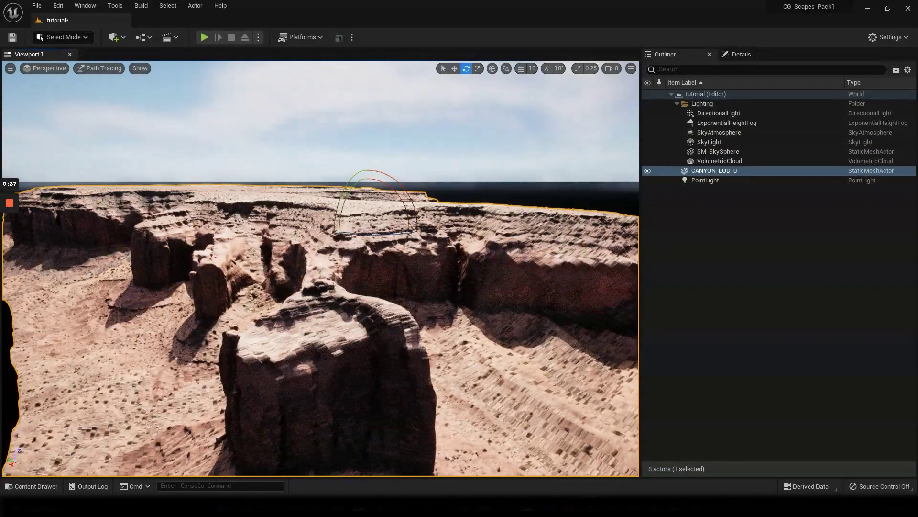
Switch the level viewport from Path Tracing back to Lit mode
left_click(102, 71)
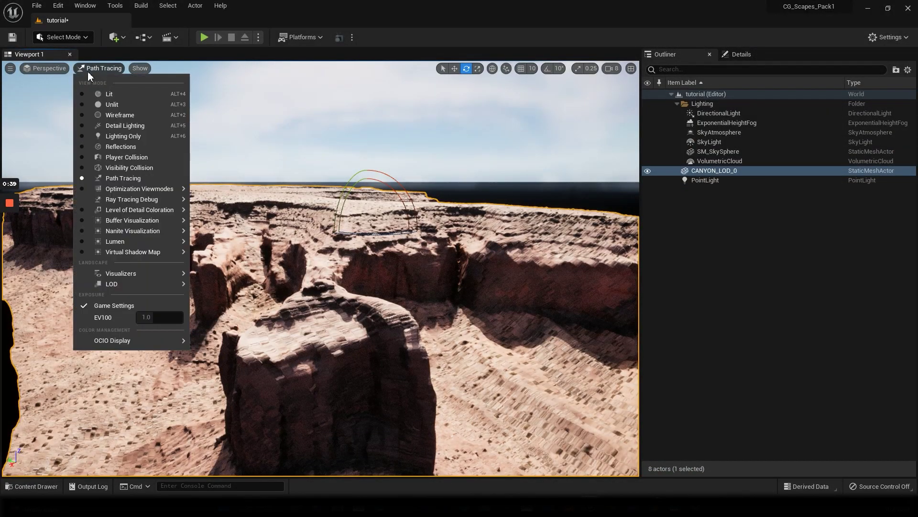
left_click(113, 94)
left_click_drag(210, 254, 210, 254, "alt")
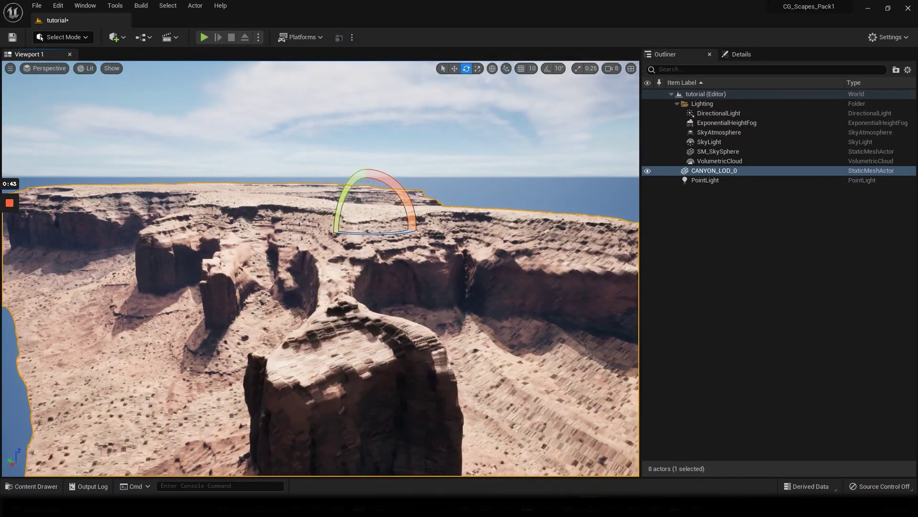
Enable Use Full Precision UVs in the CANYON_LOD_0 mesh's LOD 0 build settings, apply the change and close the mesh editor
left_click_drag(0, 48, 322, 70)
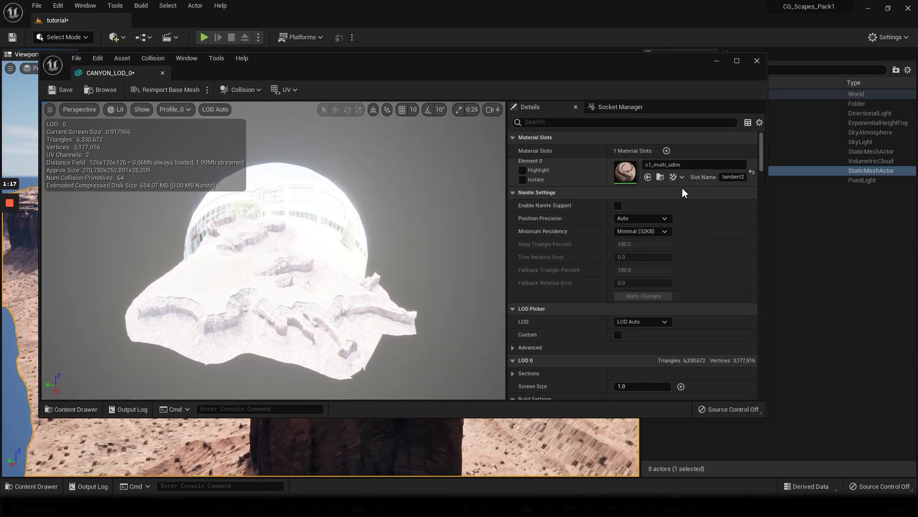
scroll(587, 259, "down", 2)
scroll(588, 259, "down", 5)
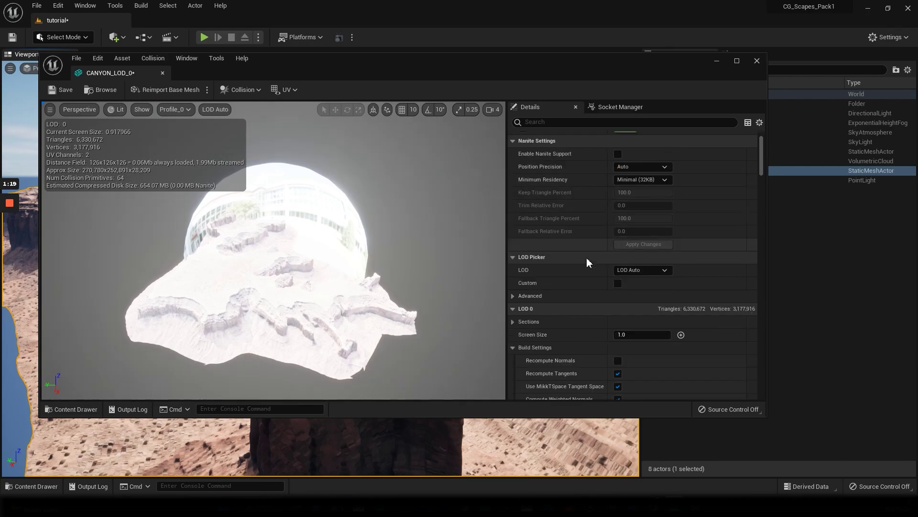
scroll(583, 258, "down", 2)
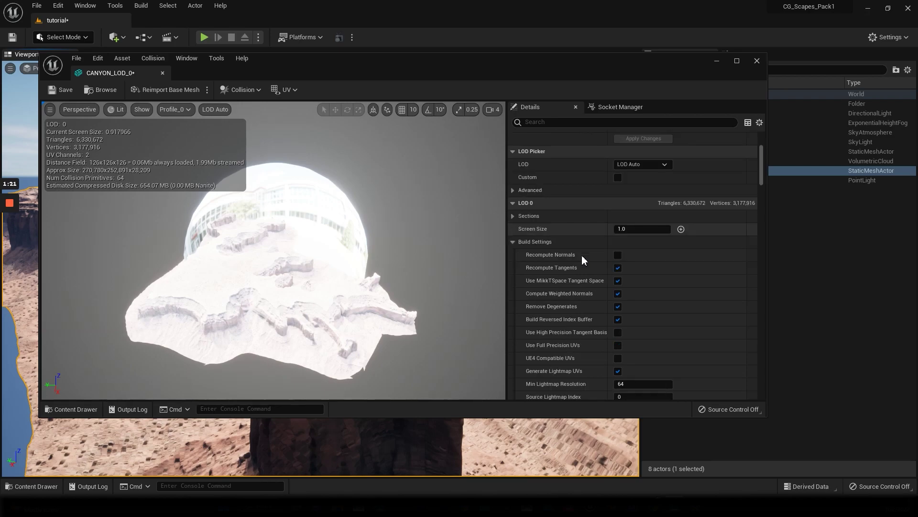
scroll(572, 262, "down", 2)
scroll(570, 264, "down", 1)
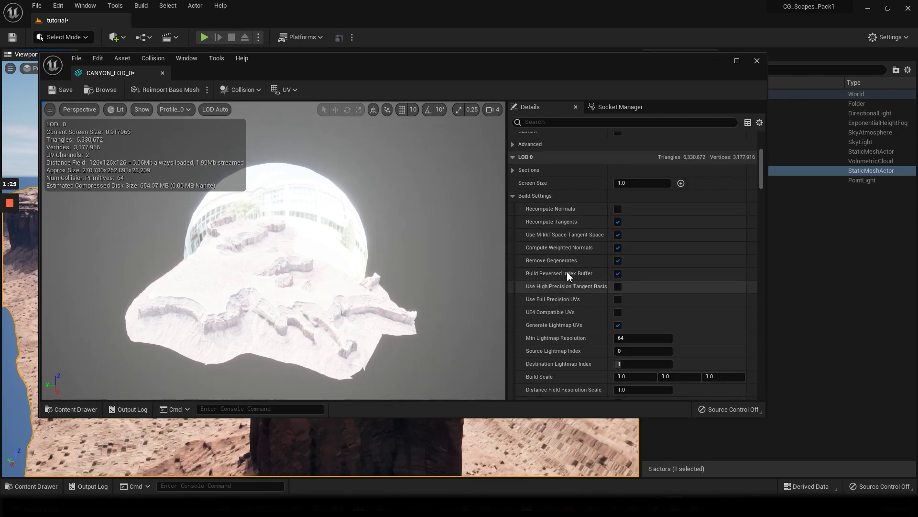
scroll(553, 296, "down", 1)
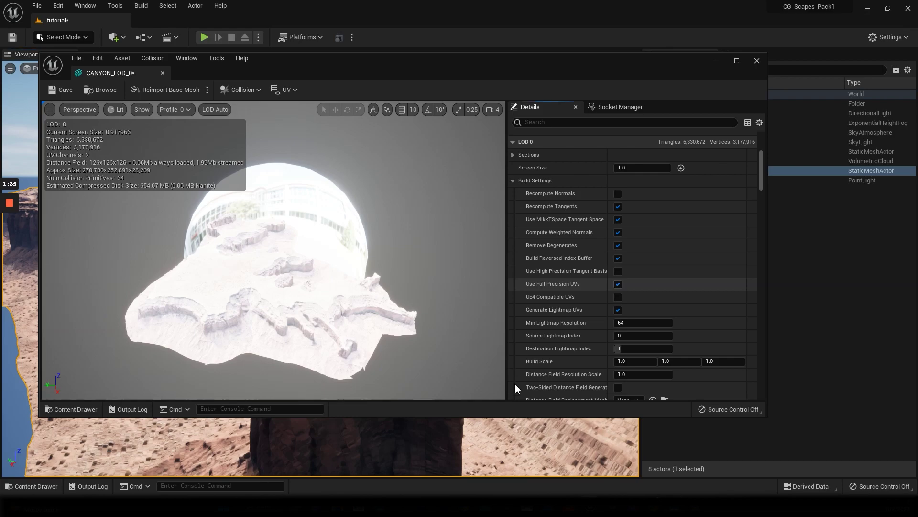
scroll(610, 252, "down", 3)
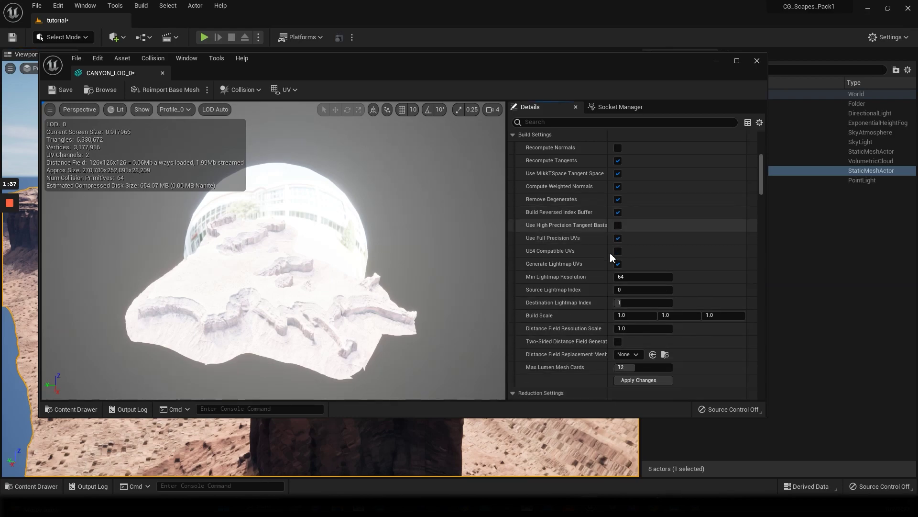
left_click(637, 380)
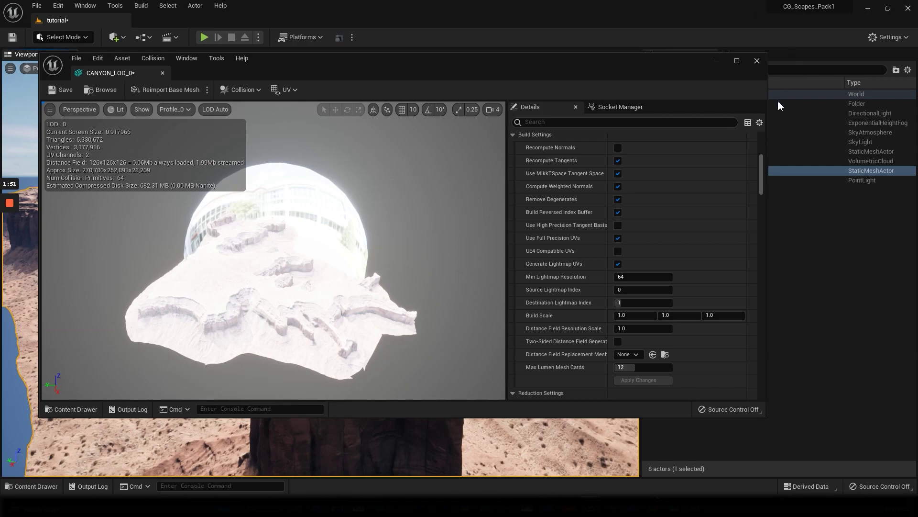
left_click(756, 60)
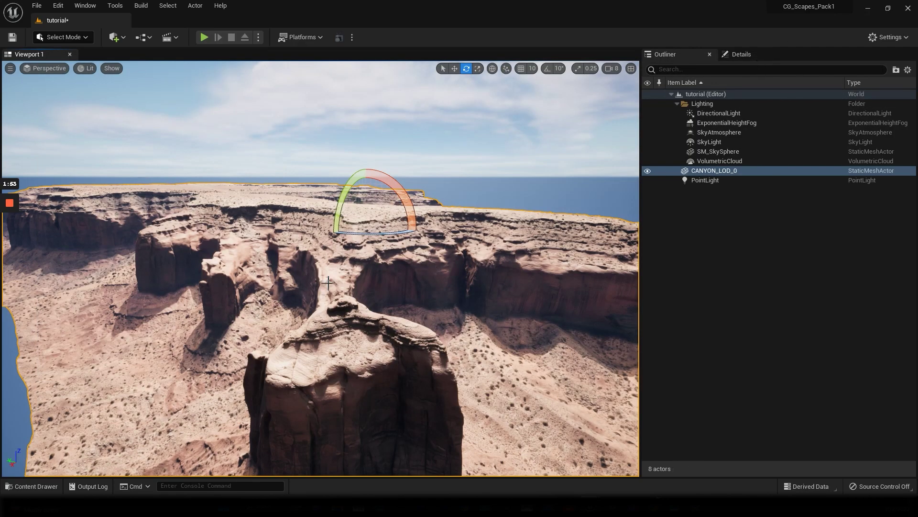
Inspect the canyon's texture detail in the level and render the viewport in Path Tracing mode
mouse_move(321, 268)
left_mouse_down("alt")
mouse_move(354, 307)
mouse_move(277, 225)
mouse_move(321, 268)
mouse_move(325, 291)
mouse_move(306, 266)
mouse_move(325, 289)
mouse_move(321, 275)
left_mouse_up("alt")
middle_click_drag(320, 275, 328, 281)
left_click_drag(328, 281, 337, 244, "alt")
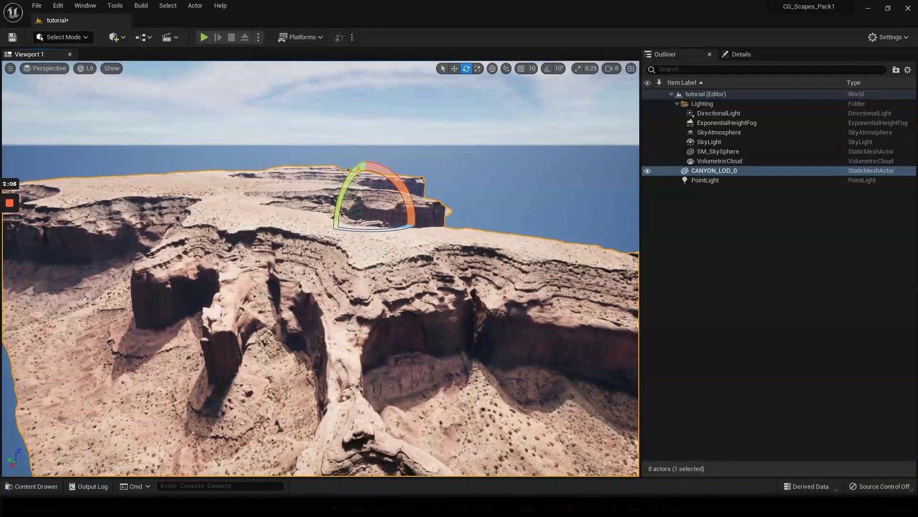
left_click(89, 68)
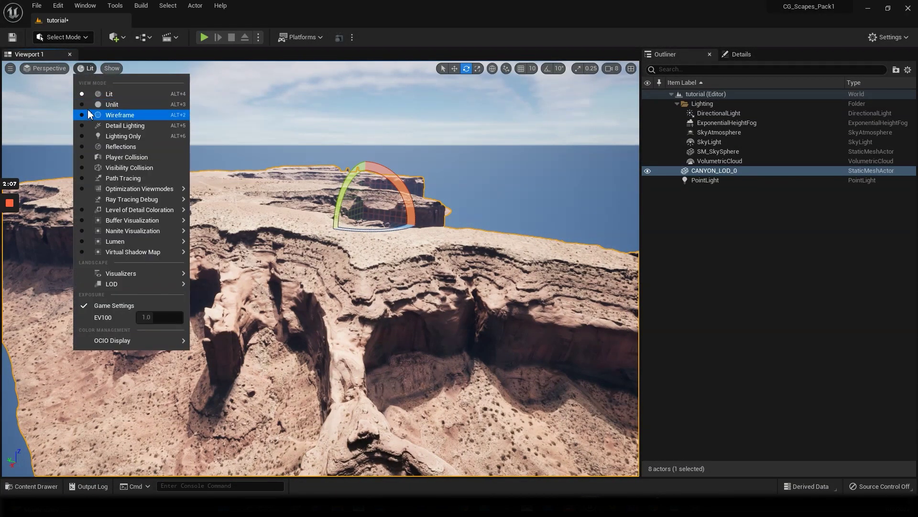
left_click(120, 179)
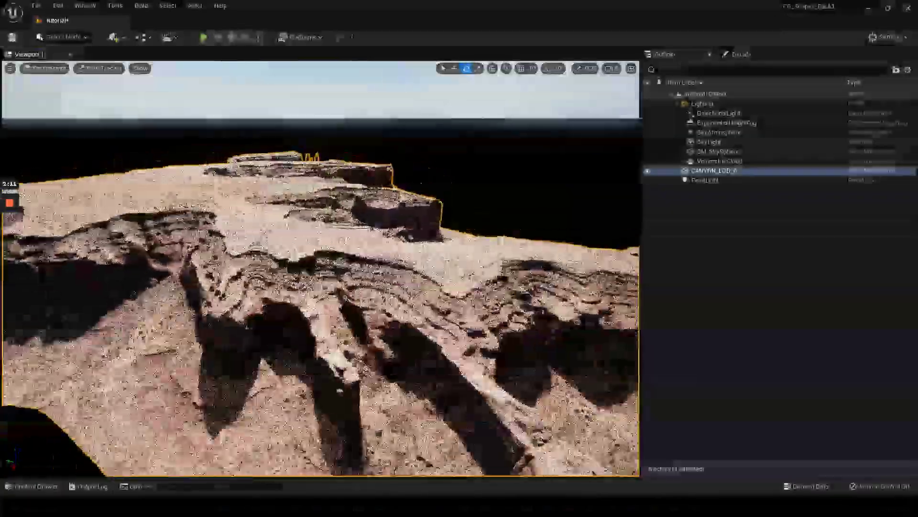
mouse_move(320, 268)
left_mouse_down("alt")
mouse_move(332, 239)
mouse_move(392, 292)
mouse_move(407, 282)
mouse_move(316, 292)
mouse_move(392, 326)
mouse_move(258, 282)
mouse_move(430, 273)
mouse_move(263, 287)
mouse_move(296, 273)
mouse_move(249, 259)
mouse_move(238, 271)
left_mouse_up("alt")
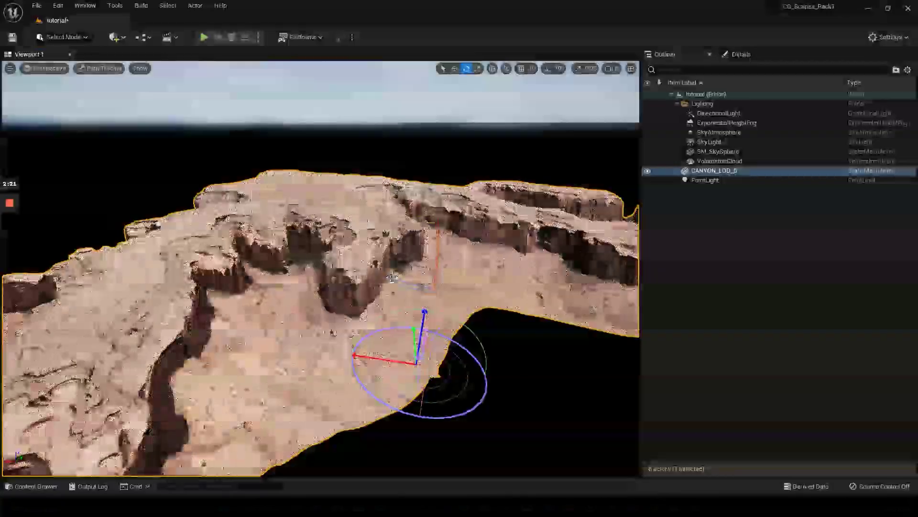
Change the directional light's angle interactively to shift the shadows across the path-traced canyon
key("ctrl+l")
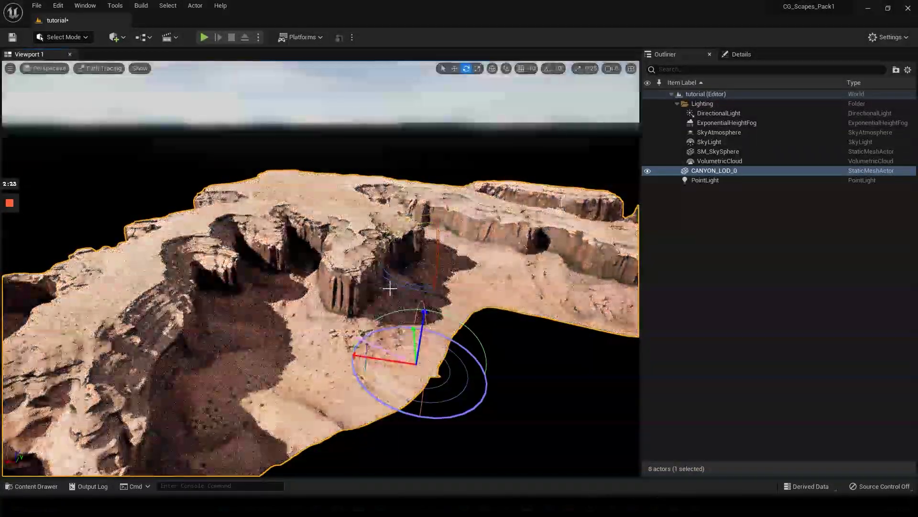
key("ctrl+l")
key("ctrl+l")
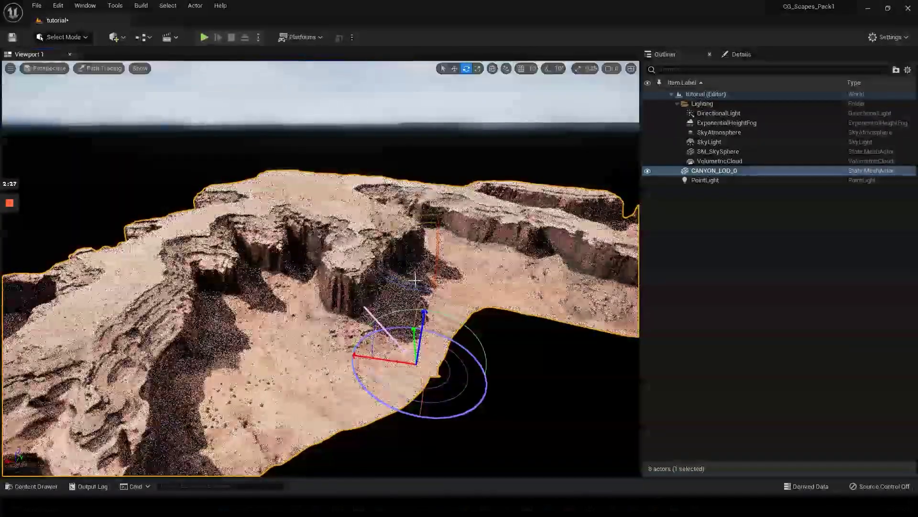
key("ctrl+l")
Rotate the selected canyon mesh by about -25 degrees with the rotation gizmo in the path-traced viewport
mouse_move(356, 307)
left_mouse_down("alt")
mouse_move(268, 314)
mouse_move(516, 292)
mouse_move(541, 277)
mouse_move(631, 283)
left_mouse_up("alt")
right_click_drag(94, 264, 94, 264)
left_click_drag(257, 249, 293, 268)
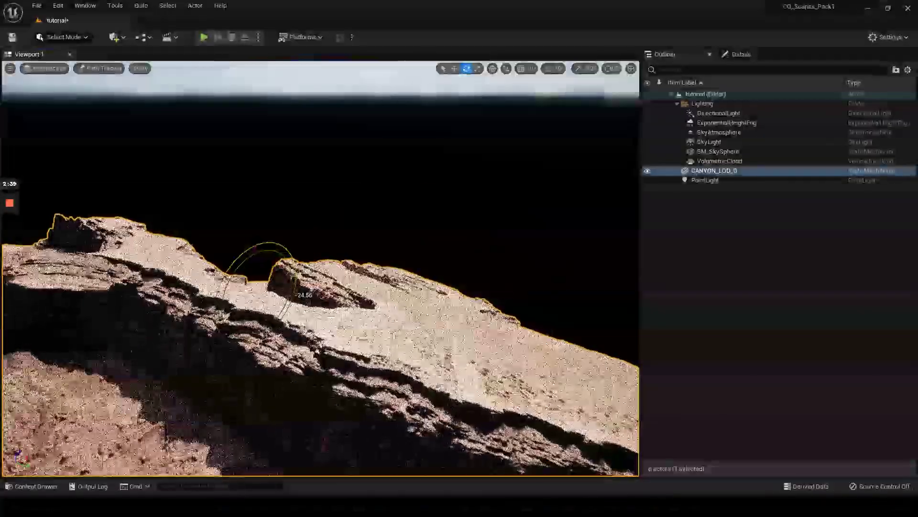